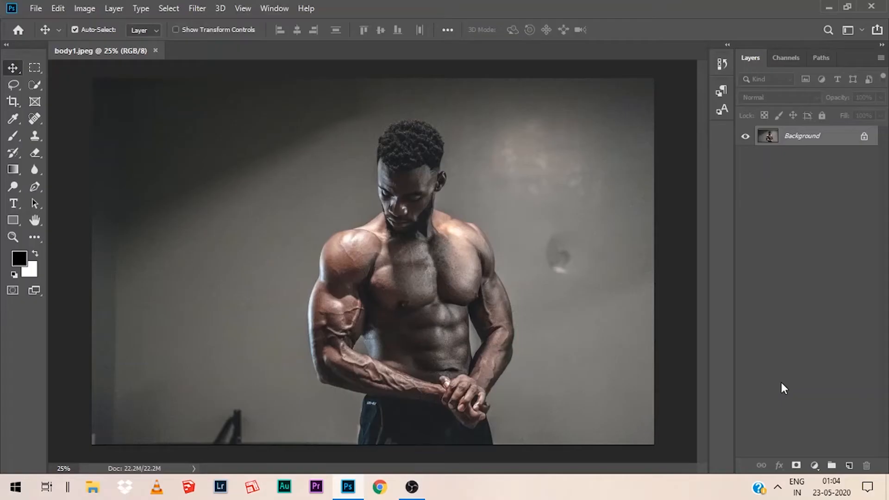
Duplicate the Background layer and set Temperature to +100 on the copy in the Camera Raw Filter.
key(ctrl+j)
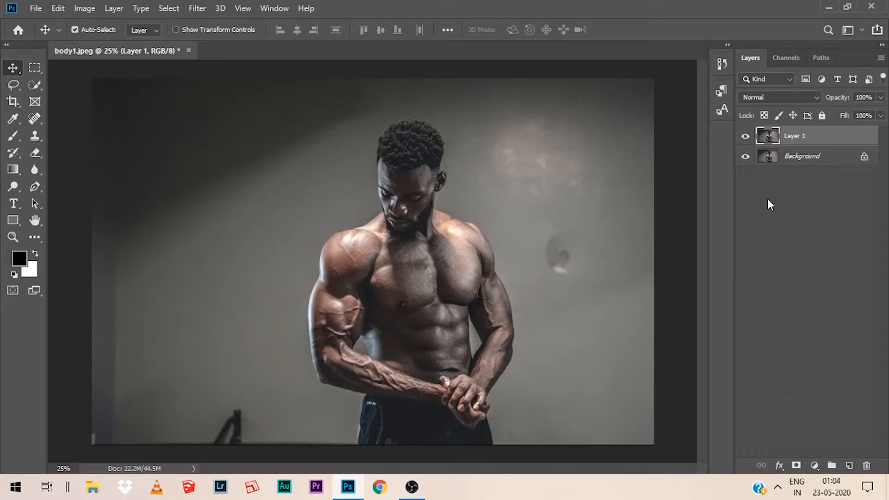
click(203, 9)
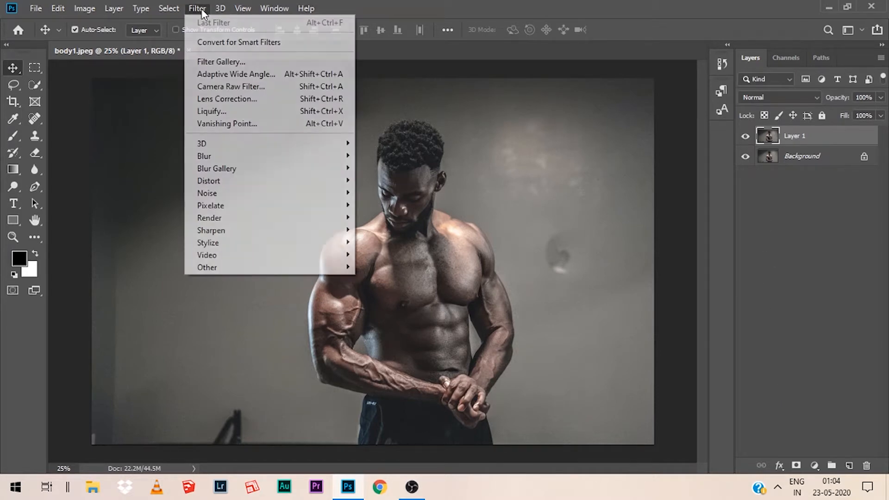
click(227, 87)
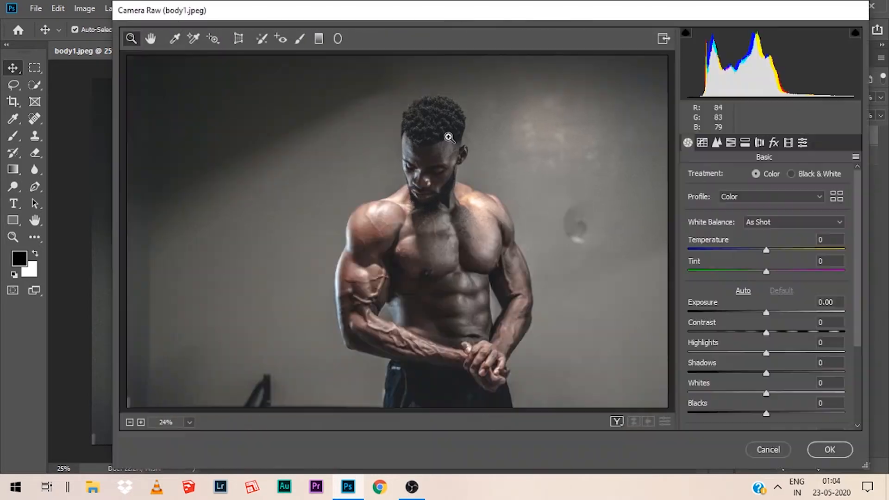
click(768, 251)
drag(768, 252, 851, 249)
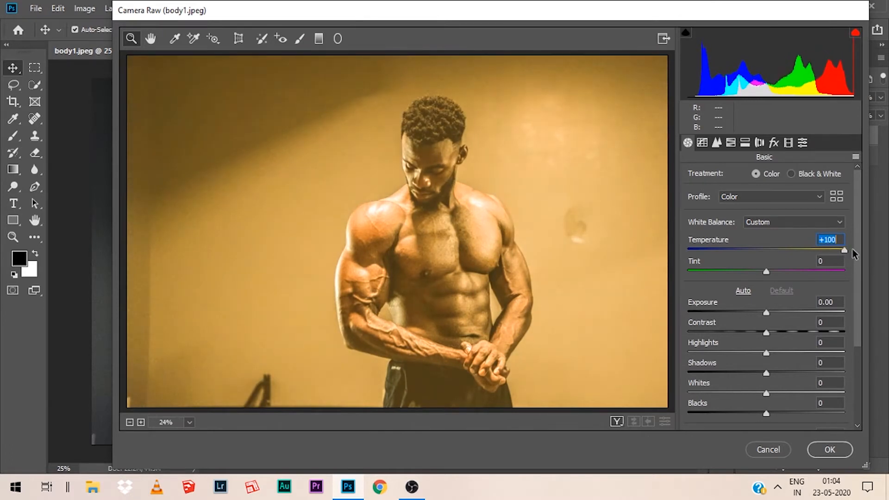
Set Exposure to -0.45, Highlights to -100 and Contrast to +33 for the photo.
drag(767, 313, 759, 314)
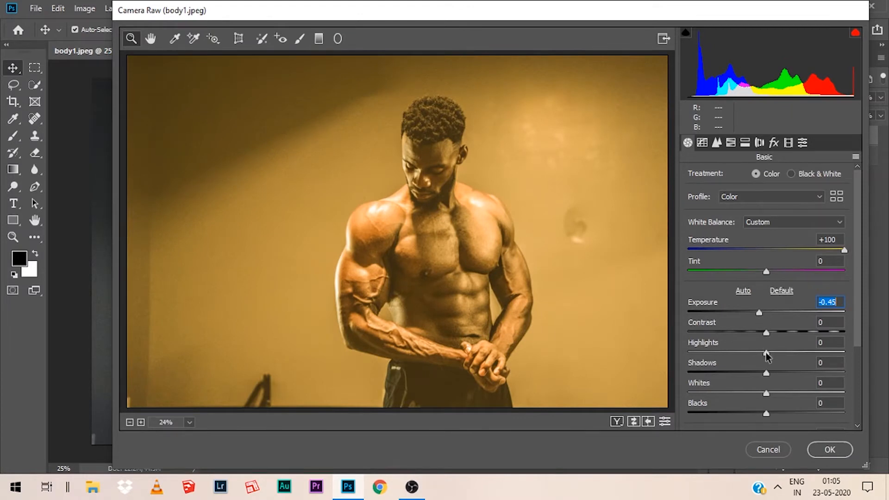
drag(767, 353, 680, 341)
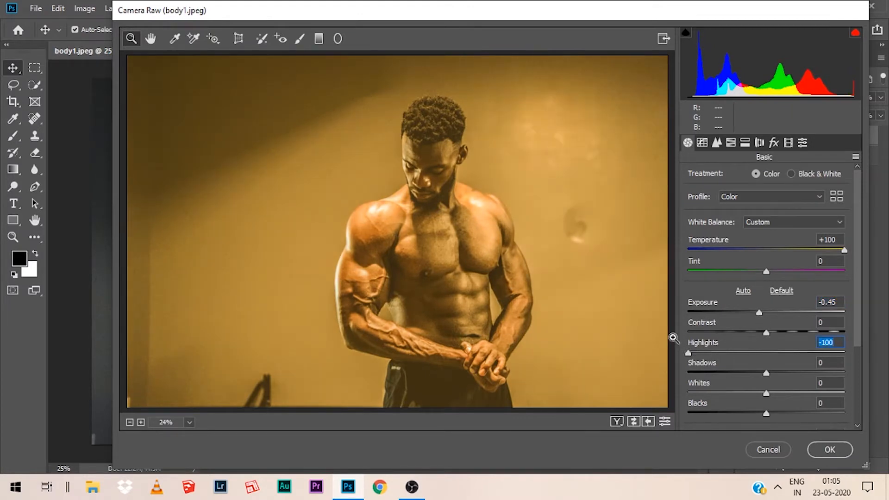
drag(766, 334, 793, 333)
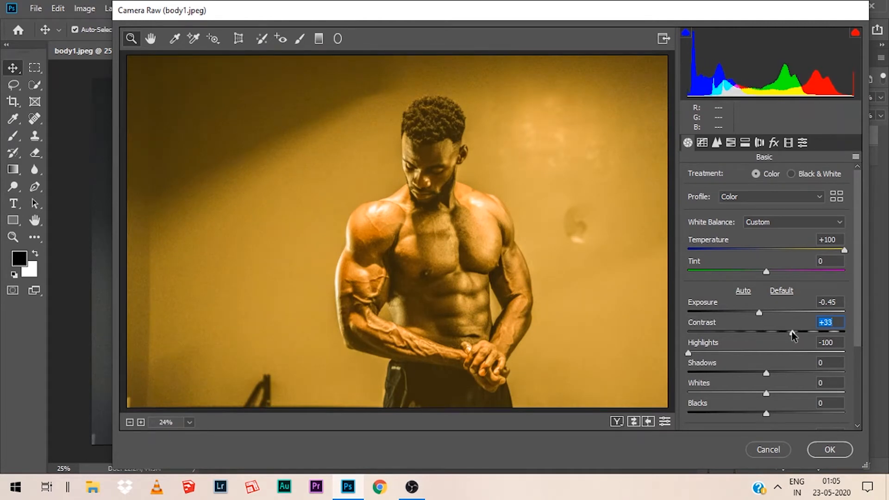
Set Clarity to +14 and Vibrance to +6, and apply the Camera Raw adjustments to Layer 1.
drag(856, 273, 859, 334)
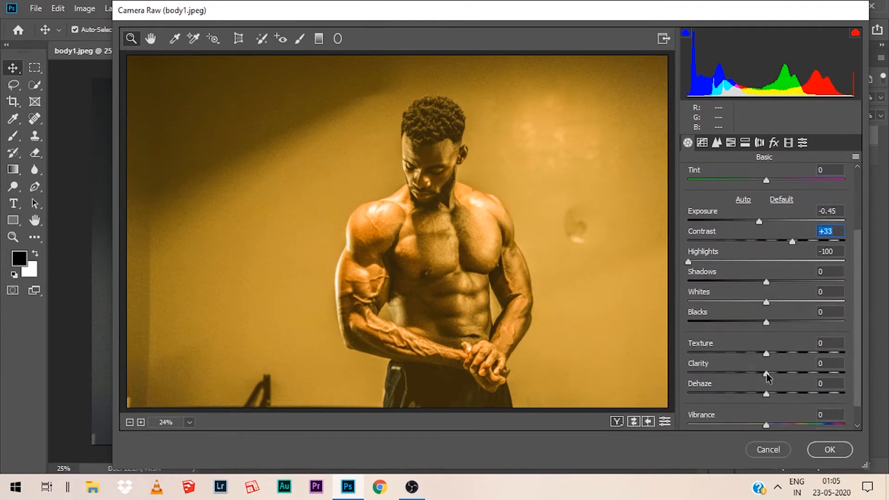
drag(766, 373, 777, 374)
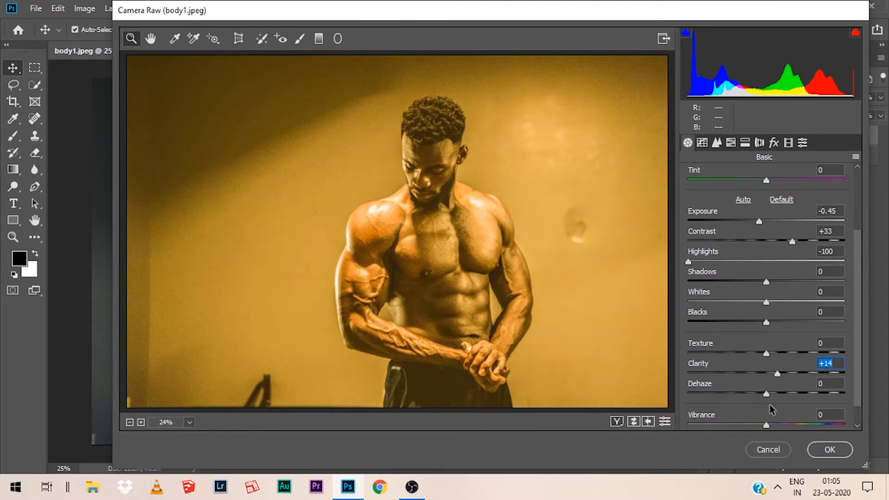
drag(859, 301, 858, 319)
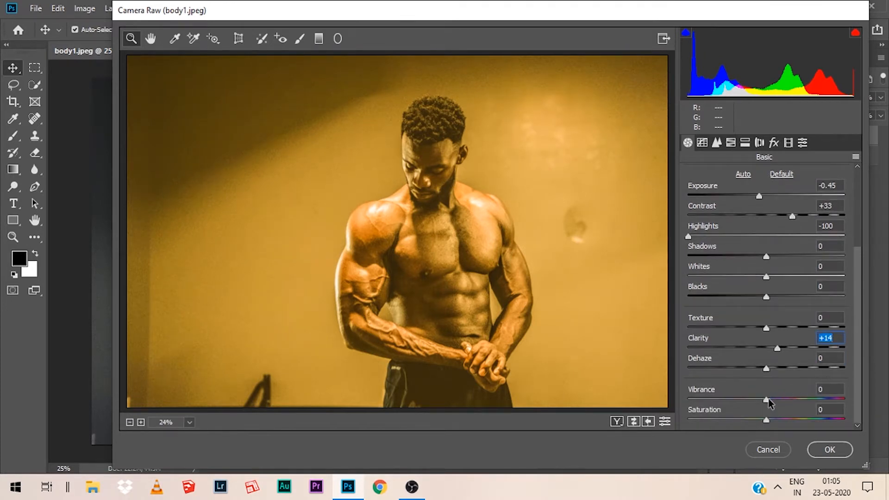
drag(768, 399, 773, 400)
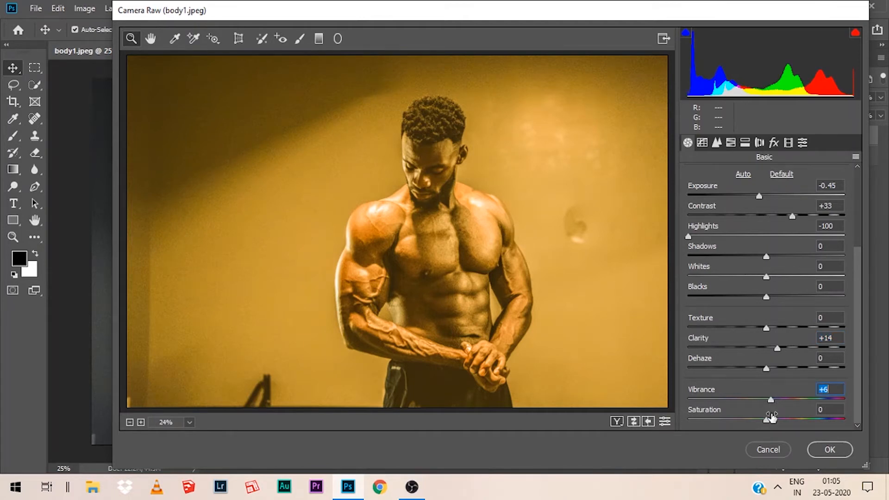
click(820, 449)
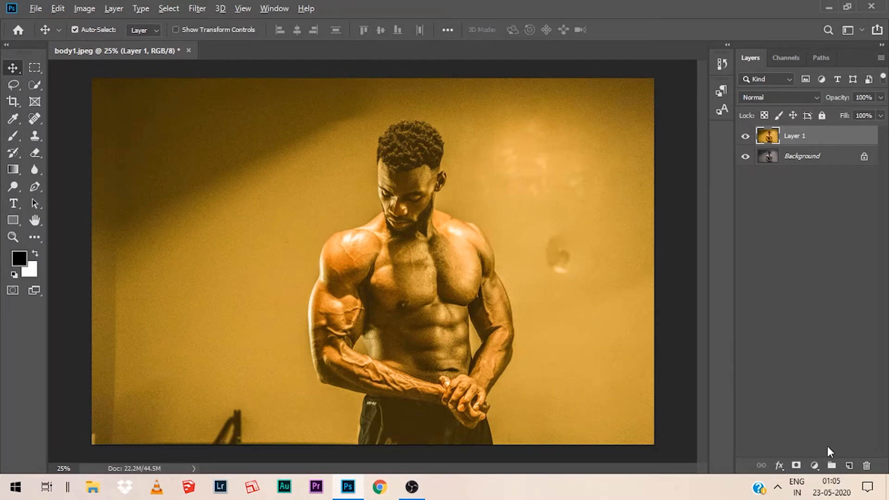
Add a black mask hiding all of Layer 1 and select the man with Select Subject.
alt+click(796, 466)
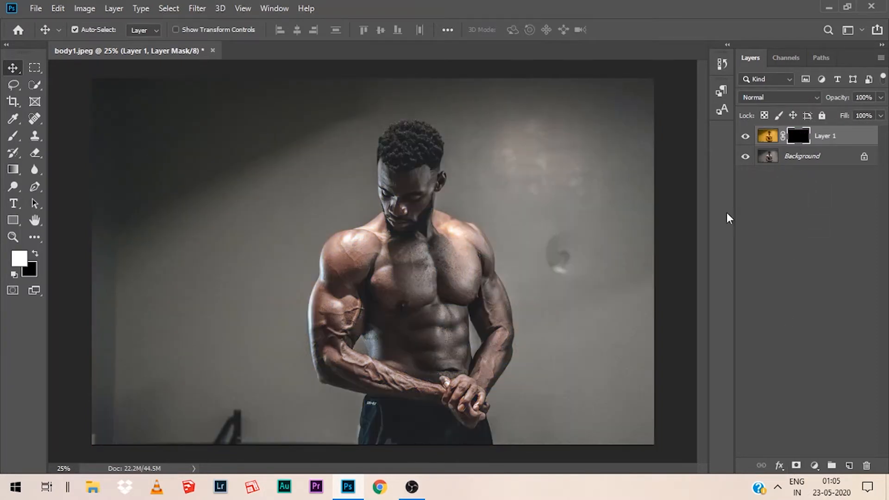
key(b)
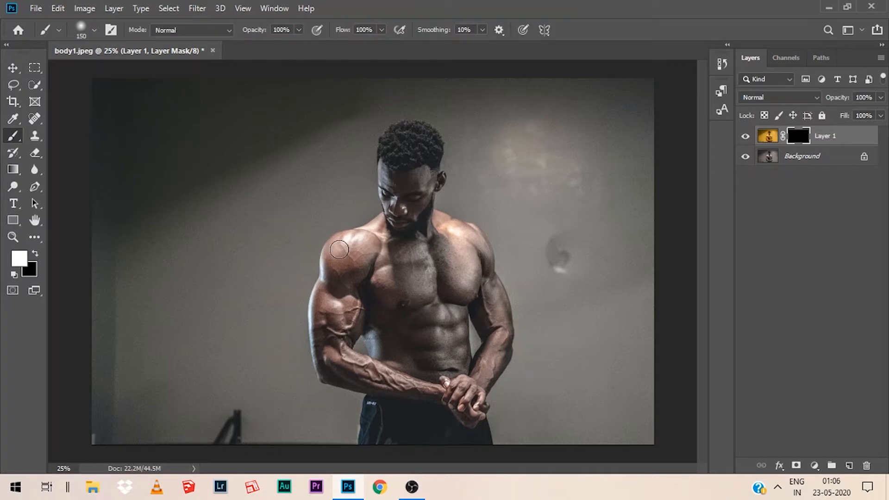
click(170, 9)
key(v)
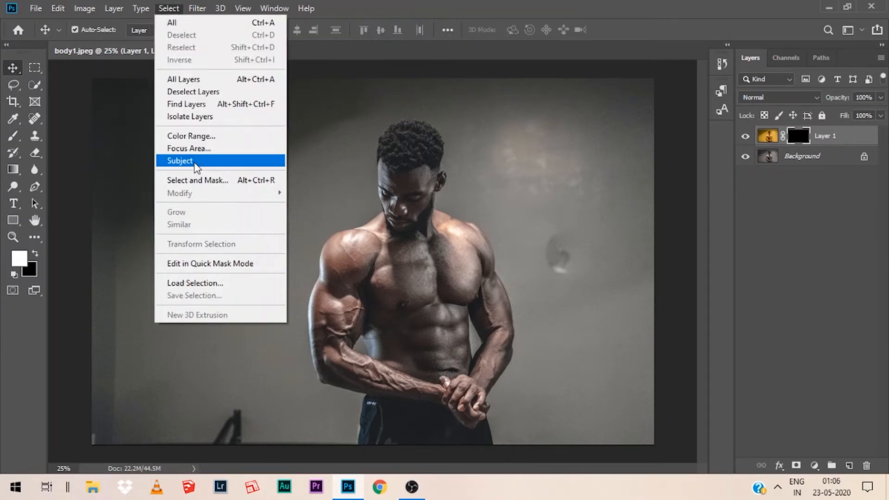
click(191, 161)
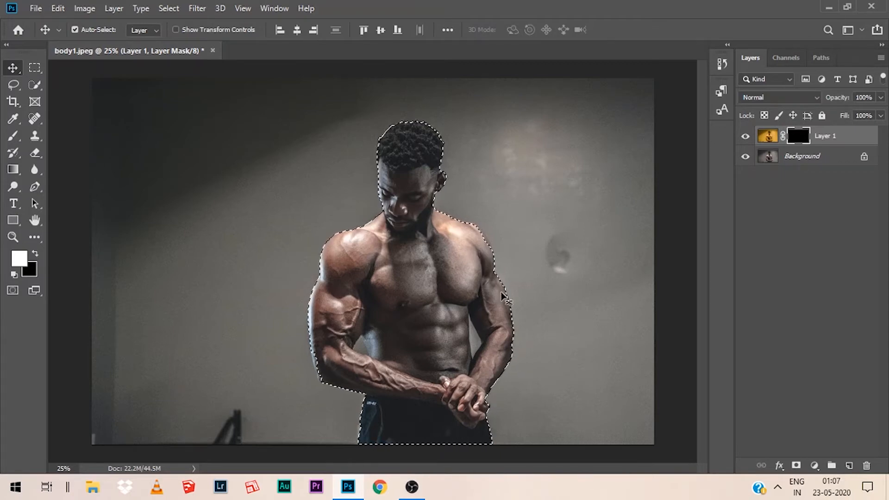
Subtract the man's hair from the selection with the Lasso tool, following the hairline.
key(ctrl)
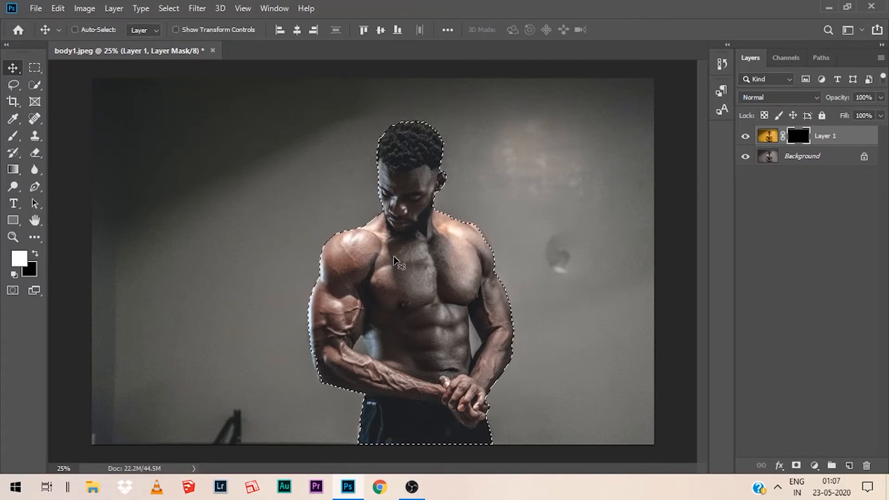
scroll(394, 260, up, 2)
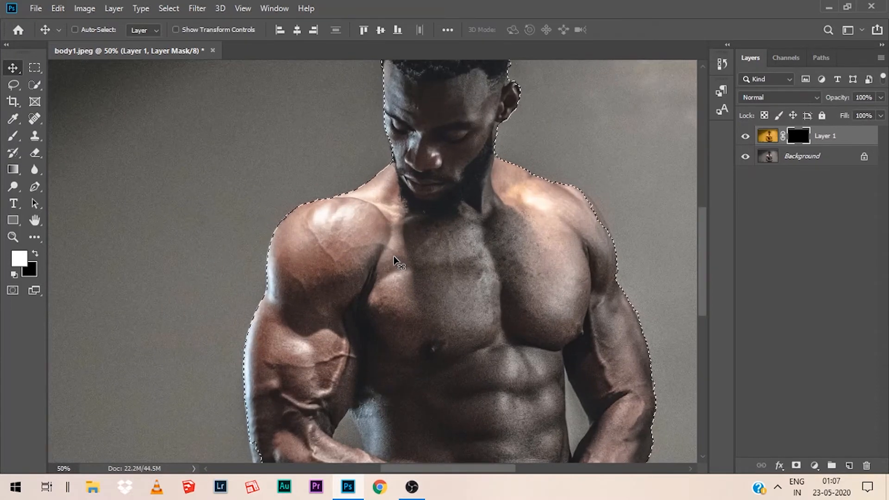
scroll(394, 261, down, 1)
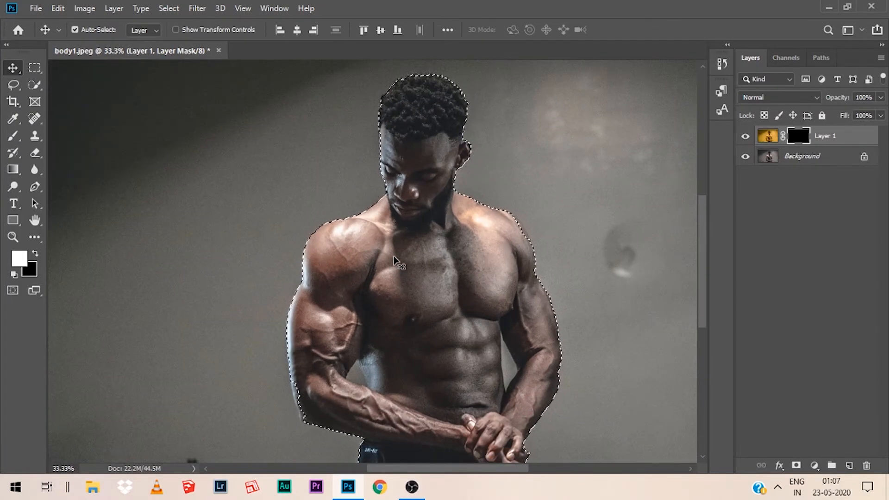
key(l)
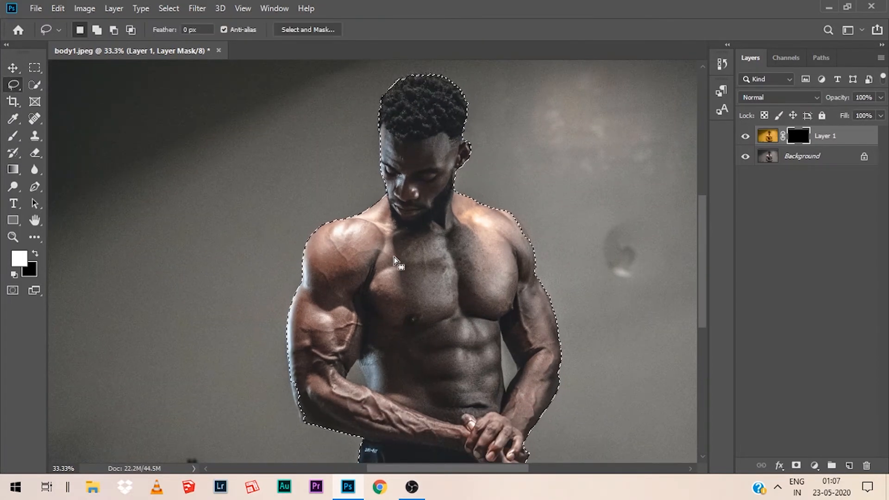
key(shift)
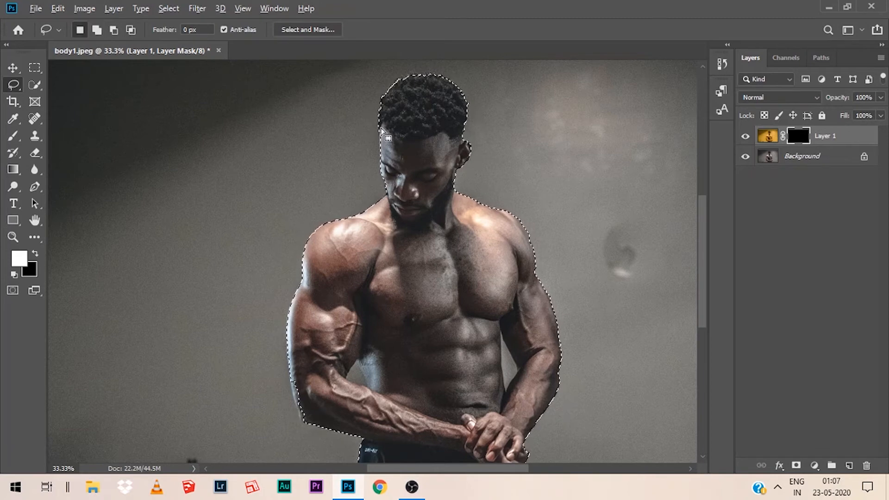
key(alt)
mouse_move(381, 123)
mouse_down()
mouse_move(416, 142)
mouse_move(385, 88)
mouse_move(369, 145)
mouse_up()
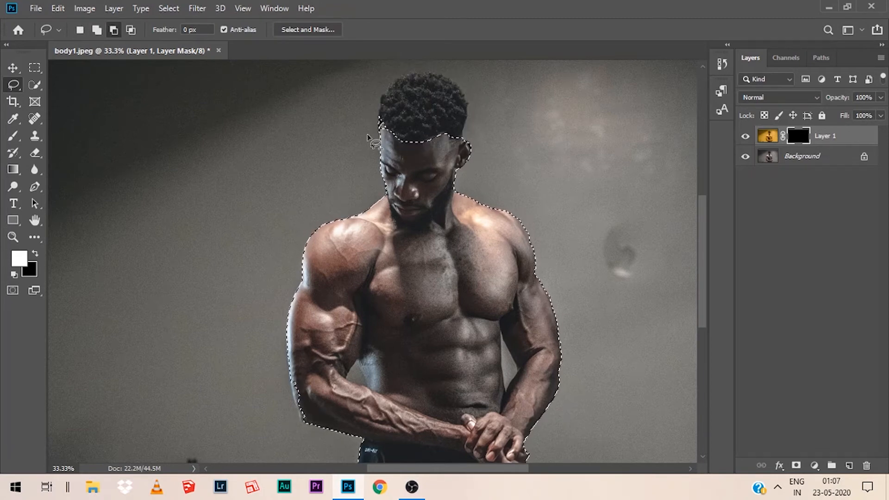
Subtract the two background gaps between the man's arms and torso from the selection with the Lasso tool.
key(alt)
mouse_move(348, 379)
mouse_down()
mouse_move(359, 364)
mouse_move(363, 382)
mouse_up()
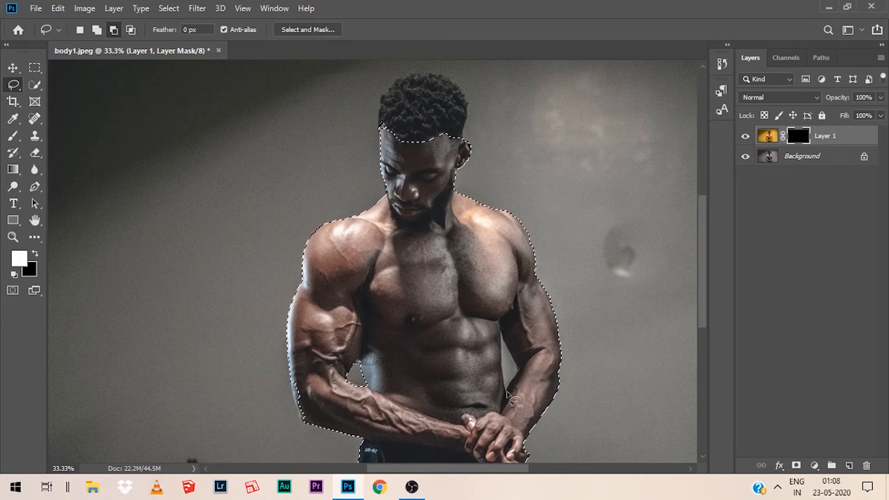
mouse_move(508, 388)
mouse_down()
mouse_move(518, 364)
mouse_move(502, 332)
mouse_move(506, 390)
mouse_up()
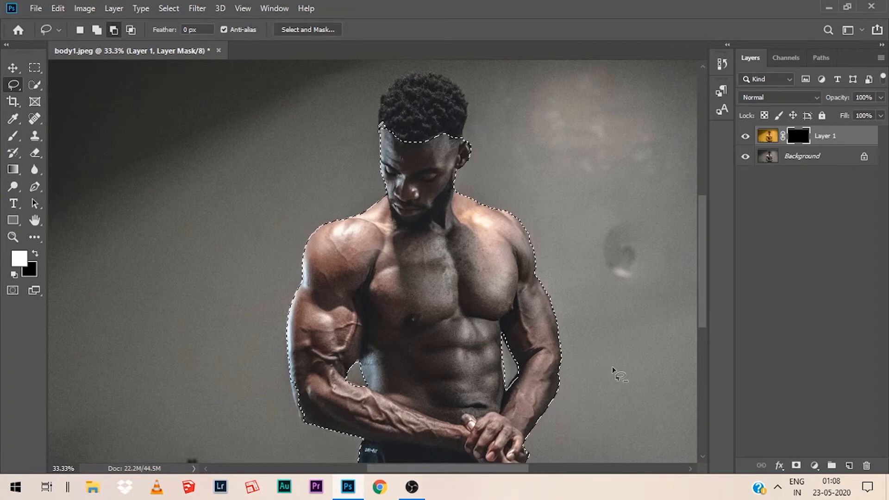
Subtract the shorts below the forearms and hands from the selection with the Lasso tool.
drag(704, 292, 706, 340)
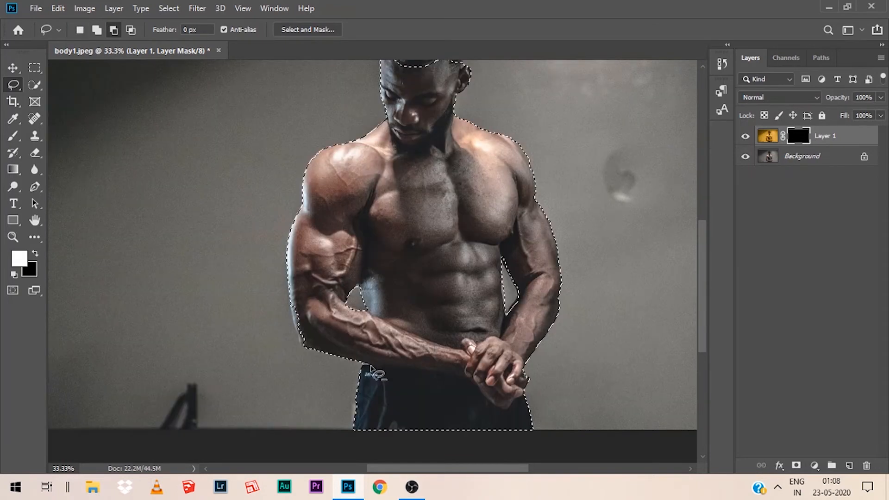
mouse_move(371, 368)
mouse_down()
mouse_move(457, 376)
mouse_move(499, 410)
mouse_move(534, 392)
mouse_move(546, 455)
mouse_move(360, 434)
mouse_move(342, 421)
mouse_move(339, 401)
mouse_move(366, 368)
mouse_up()
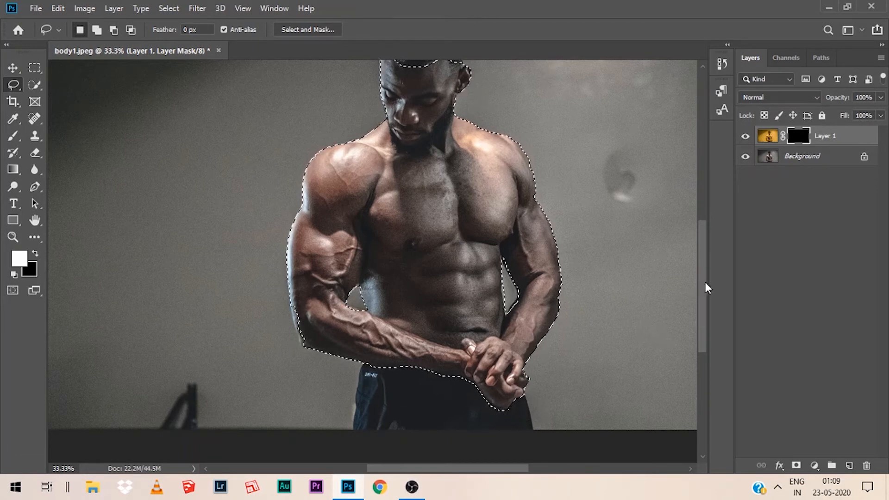
mouse_move(704, 277)
mouse_down()
mouse_move(701, 254)
mouse_move(704, 262)
mouse_up()
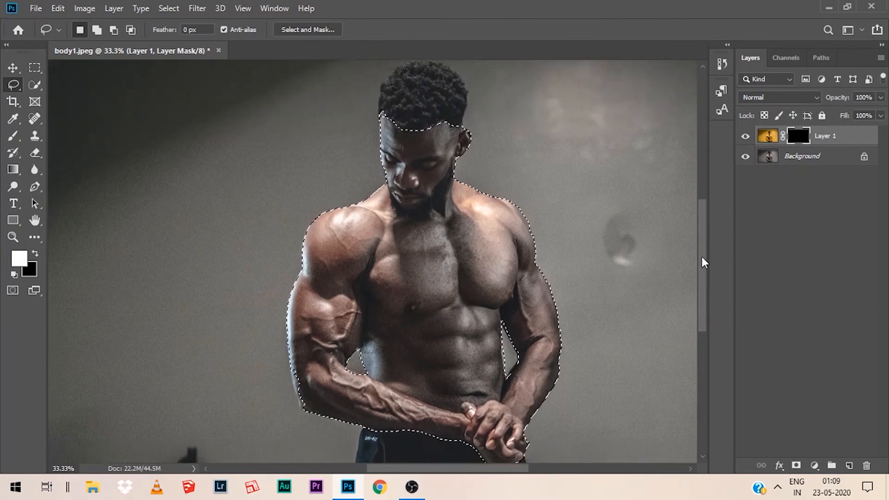
key(ctrl+minus)
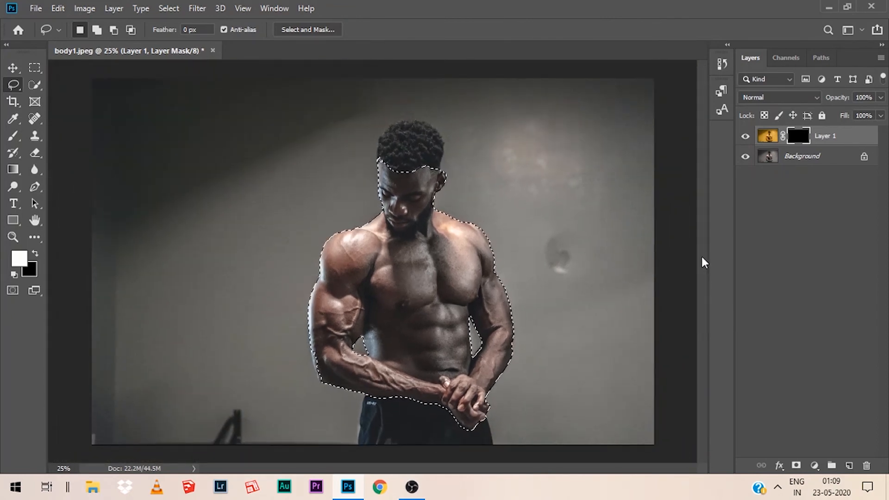
Paint white on Layer 1's mask over the selected skin with a 400 px brush, and clear the selection.
key(b)
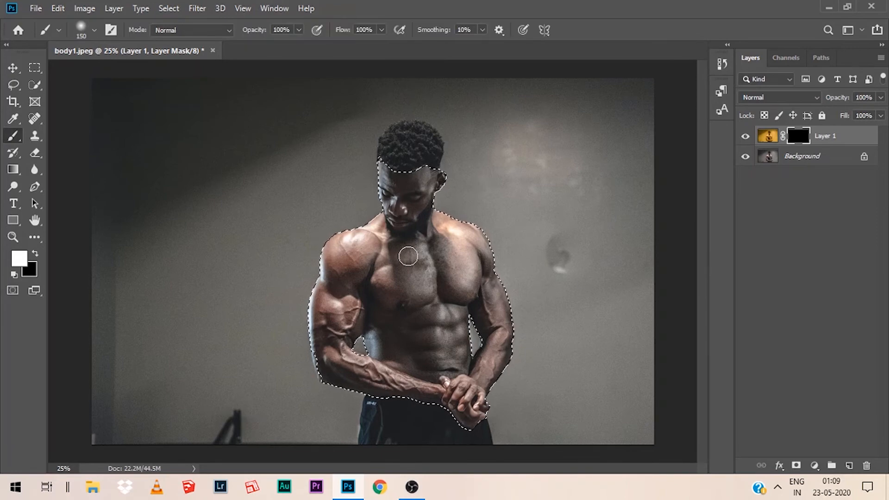
key(bracketright)
key(bracketright)
key(bracketright)
key(bracketright)
key(bracketright)
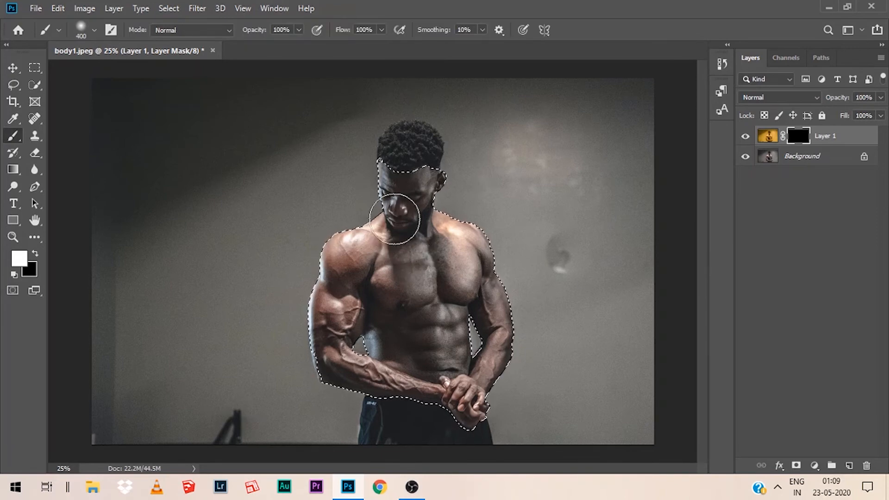
mouse_move(393, 185)
mouse_down()
mouse_move(421, 226)
mouse_move(393, 268)
mouse_move(346, 262)
mouse_move(342, 293)
mouse_move(352, 236)
mouse_move(382, 223)
mouse_move(334, 362)
mouse_move(396, 403)
mouse_move(364, 374)
mouse_move(421, 375)
mouse_move(416, 279)
mouse_move(494, 256)
mouse_move(462, 256)
mouse_move(500, 342)
mouse_move(474, 391)
mouse_move(447, 331)
mouse_move(460, 285)
mouse_move(448, 295)
mouse_move(482, 413)
mouse_up()
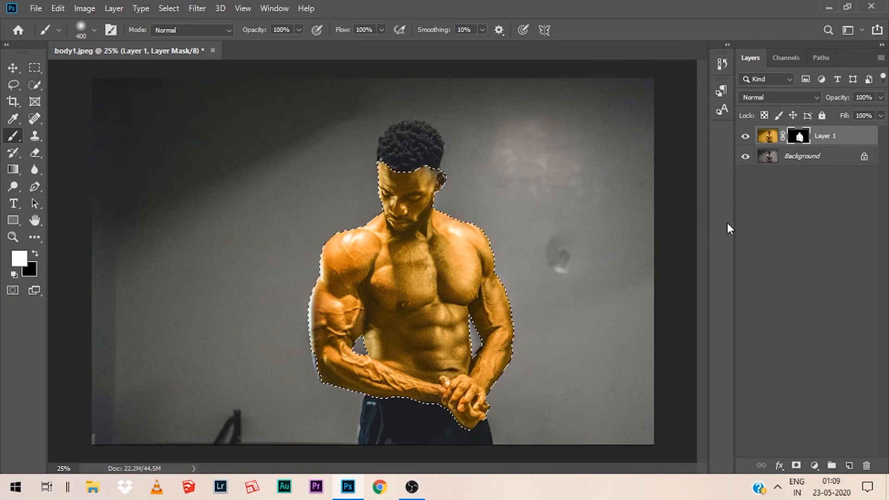
key(ctrl+d)
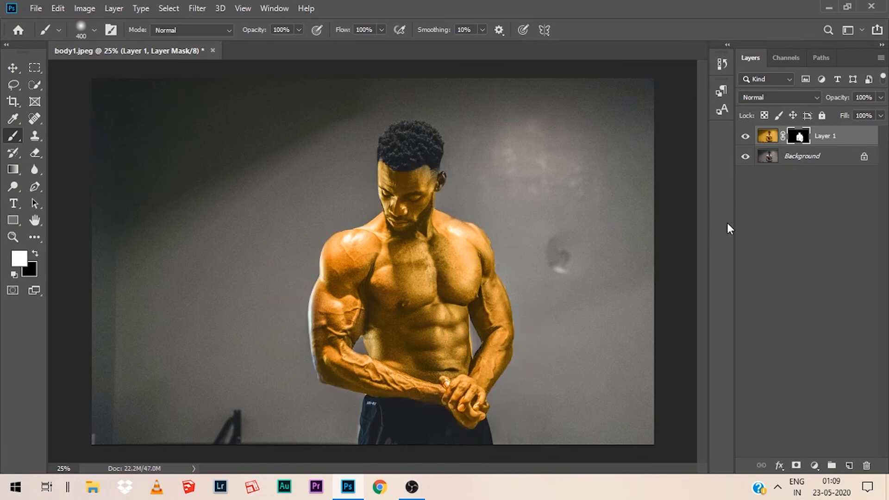
Toggle Layer 1's visibility to compare the golden skin with the original photo.
click(746, 137)
click(747, 137)
click(747, 137)
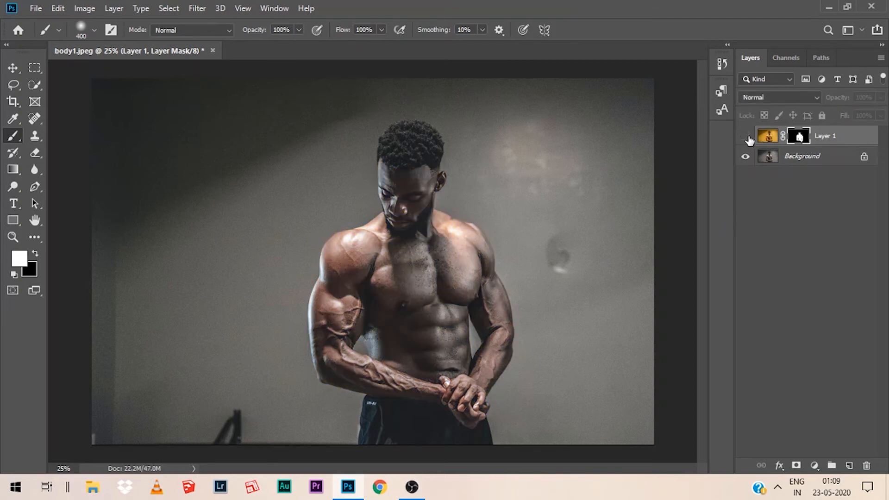
click(746, 137)
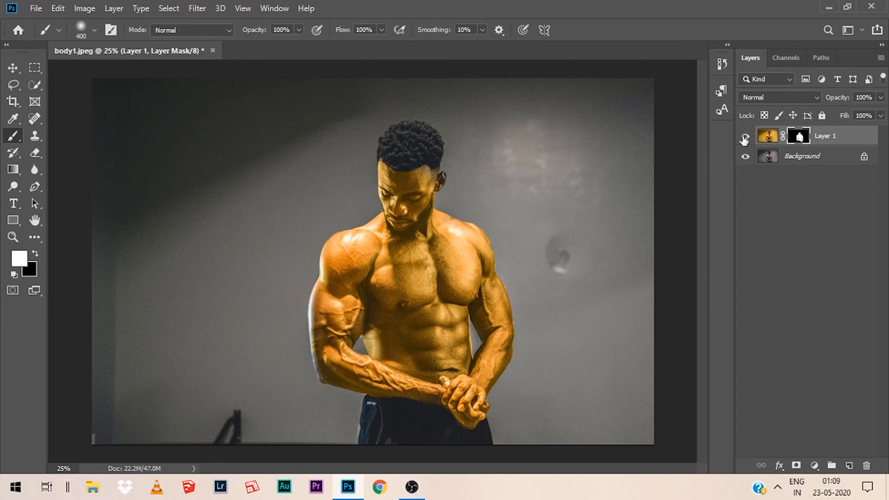
Reduce the brush size to 125 px.
key(bracketleft)
key(bracketleft)
key(bracketleft)
key(bracketleft)
key(bracketleft)
key(bracketleft)
Compare Layer 1 with the original once more and lower its opacity to 78%.
click(745, 137)
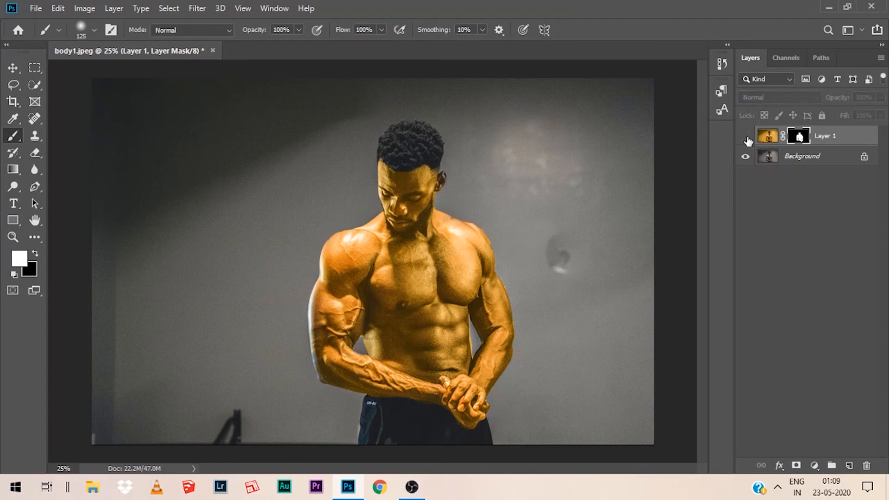
click(746, 137)
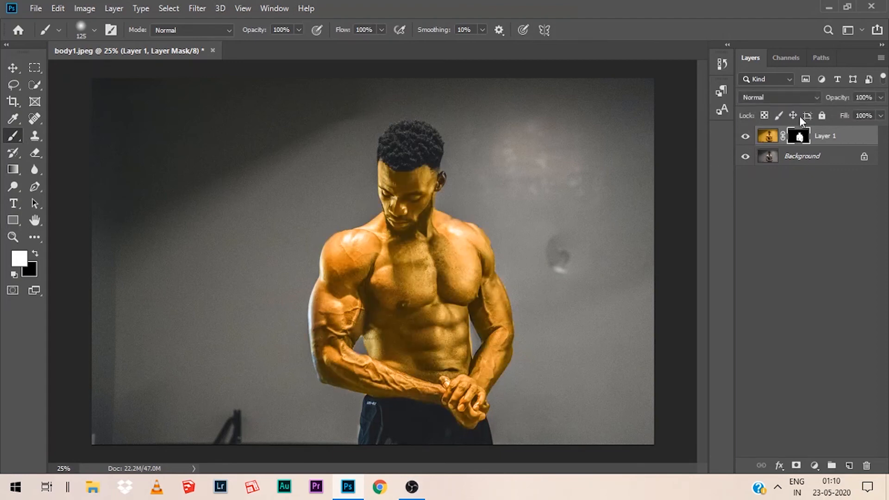
click(881, 97)
mouse_move(881, 113)
mouse_down()
mouse_move(860, 115)
mouse_move(881, 116)
mouse_up()
click(867, 115)
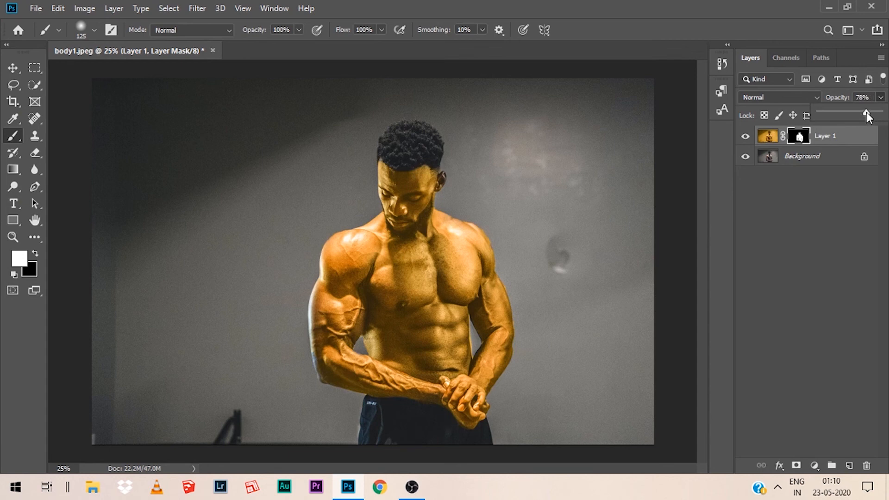